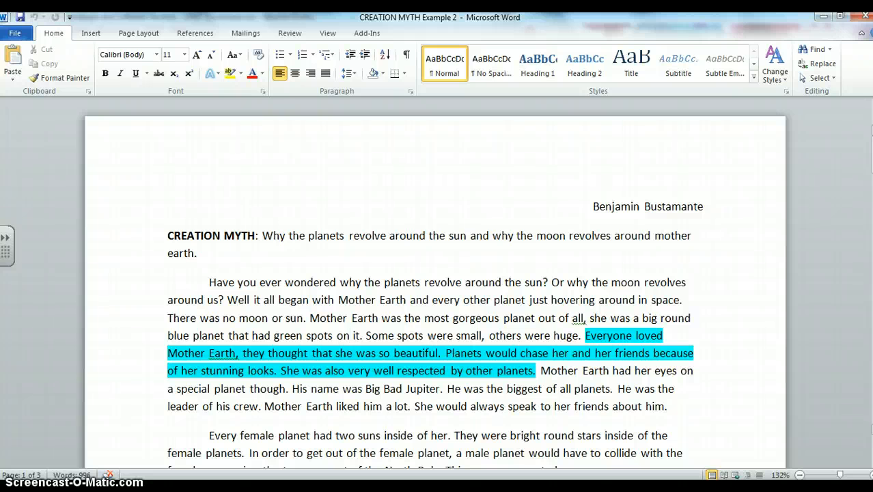
Format the whole document's text in Times New Roman, size 12.
drag(871, 149, 862, 134)
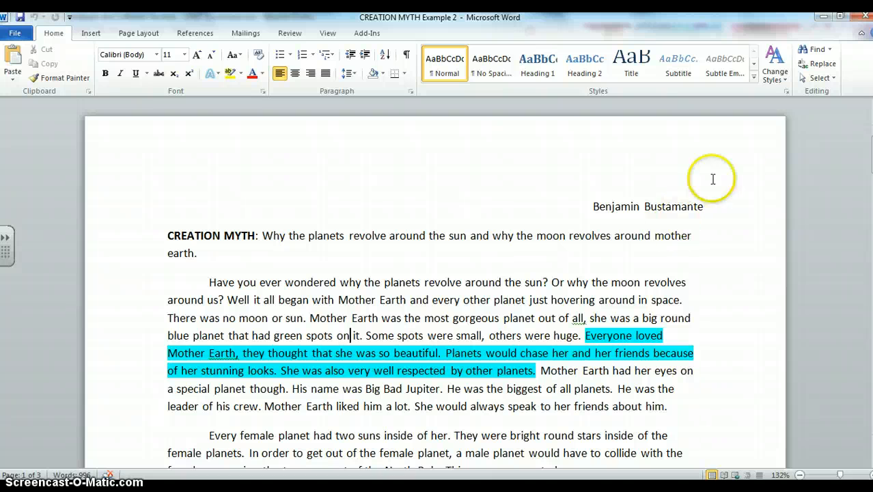
click(824, 79)
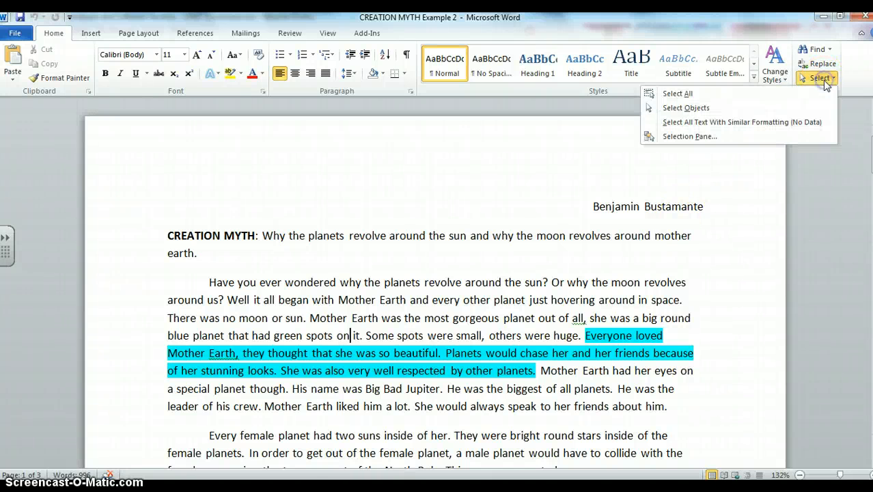
click(771, 94)
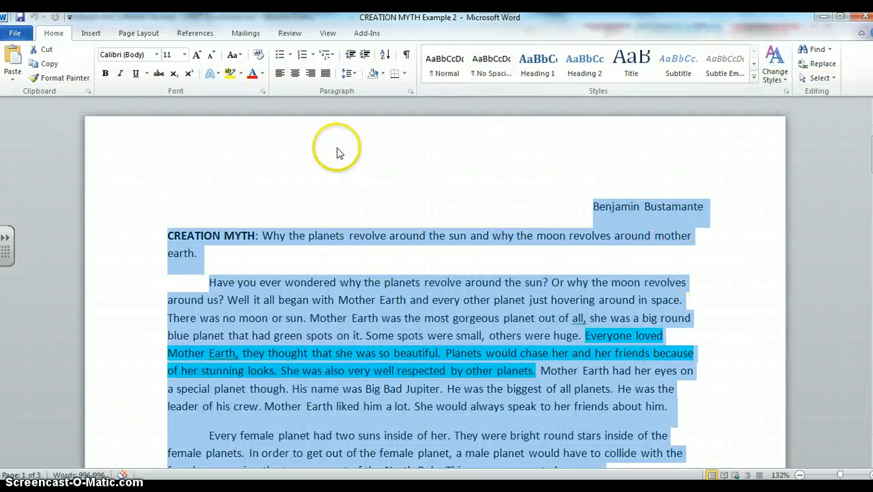
click(157, 56)
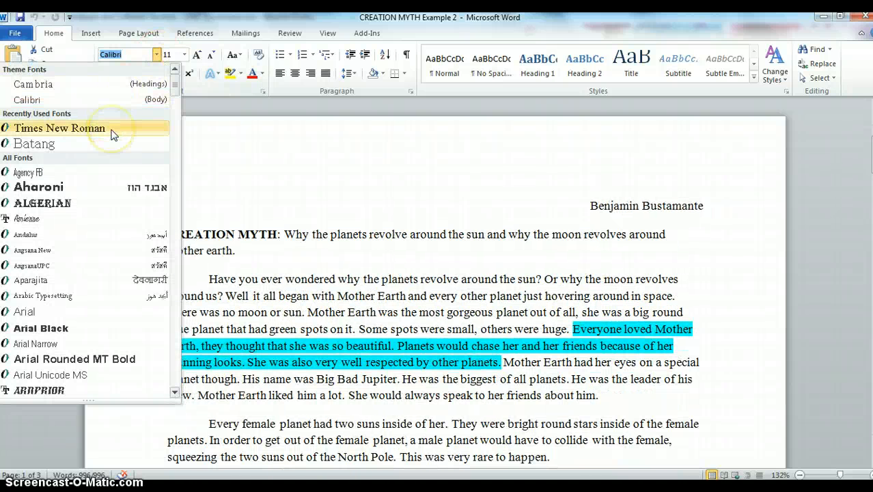
click(111, 129)
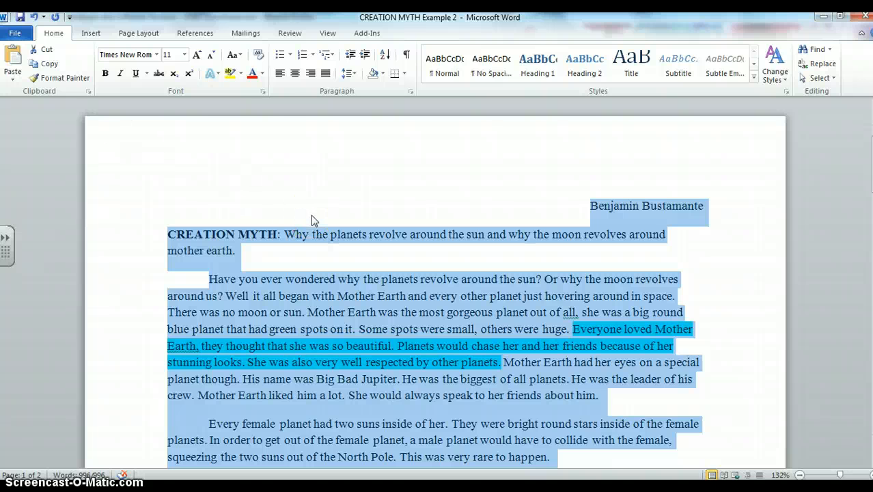
click(185, 56)
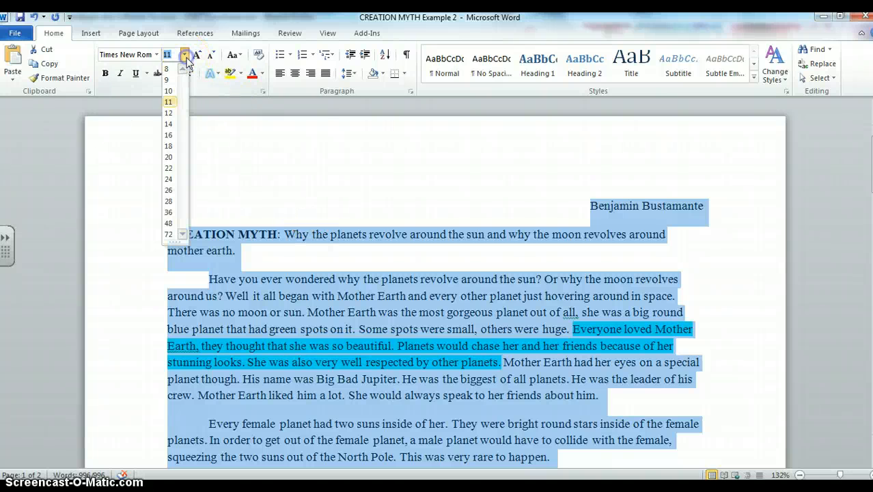
click(176, 116)
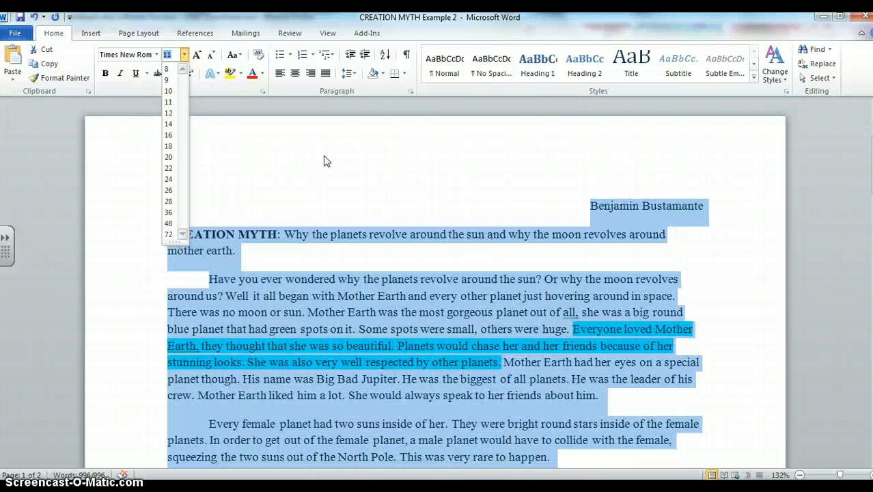
click(171, 114)
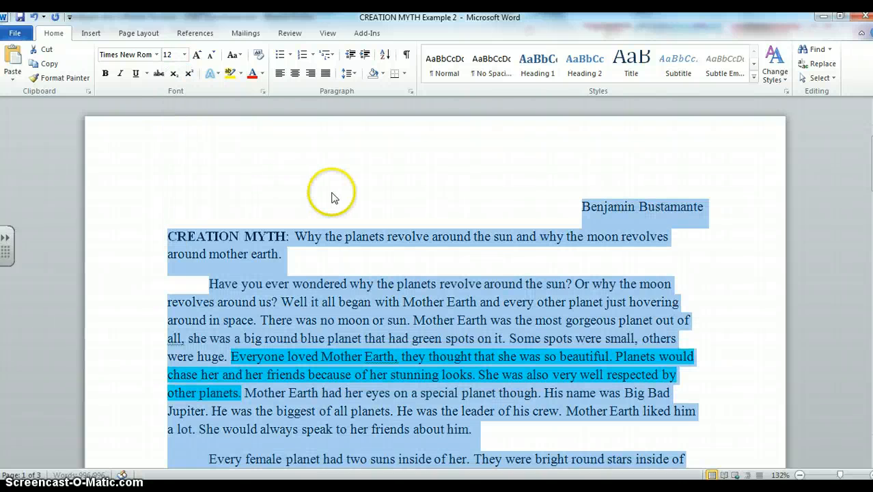
Left-align the author's name line and add the course line "American Literature" directly below it.
click(358, 201)
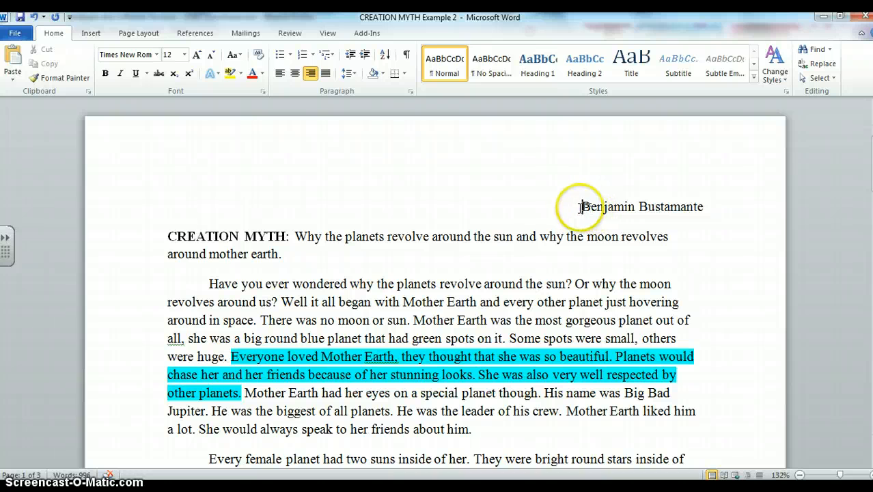
click(281, 74)
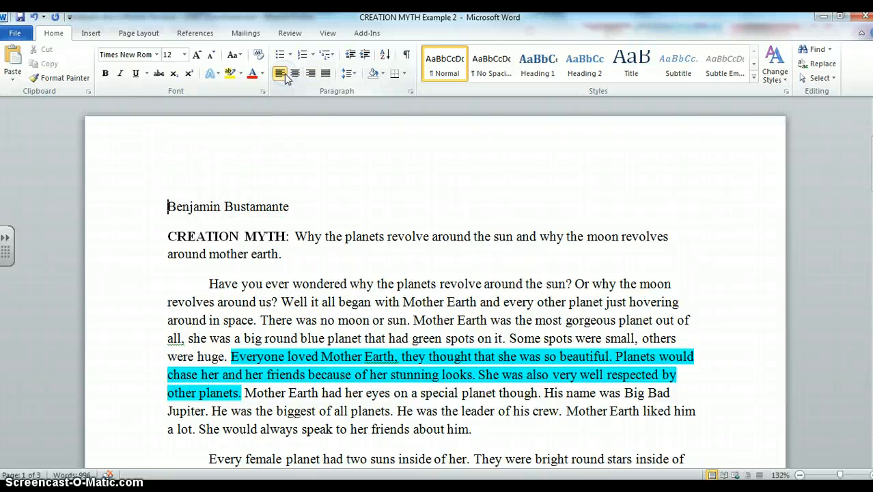
click(303, 210)
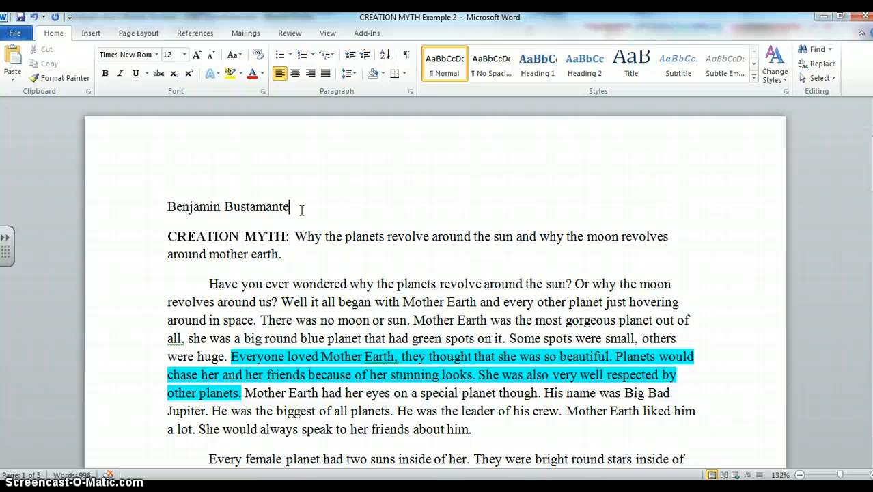
key(Return)
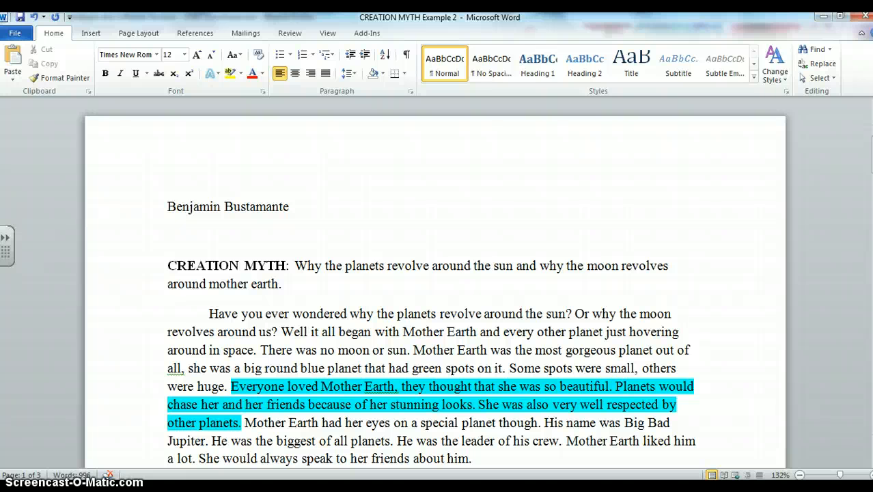
text(American Literature)
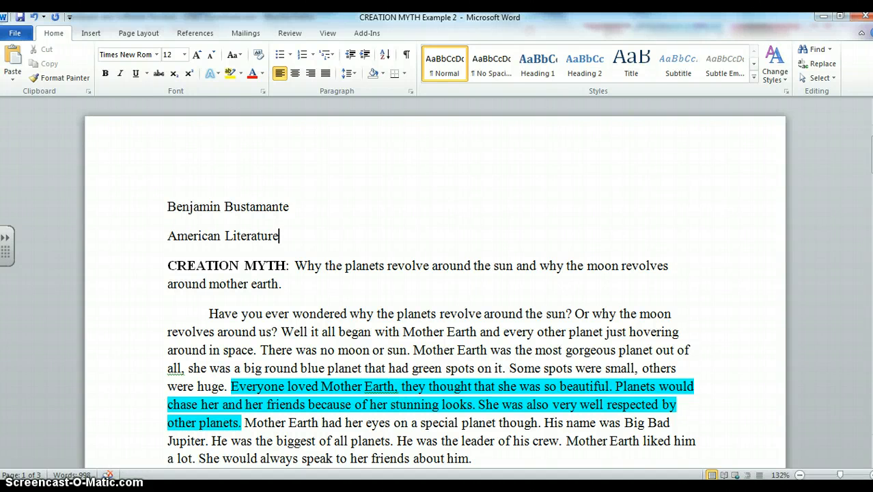
text(, Hnoo)
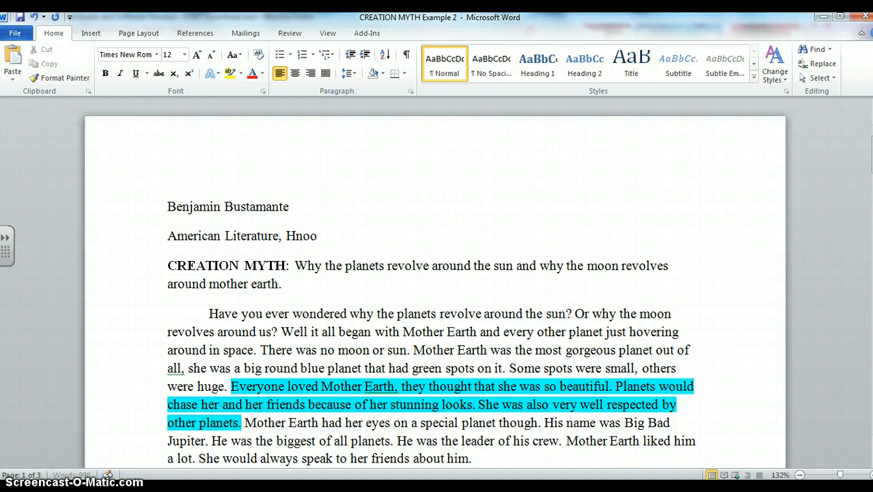
key(BackSpace)
key(BackSpace)
key(BackSpace)
text(onor)
key(BackSpace)
key(BackSpace)
key(BackSpace)
key(BackSpace)
key(BackSpace)
key(BackSpace)
key(BackSpace)
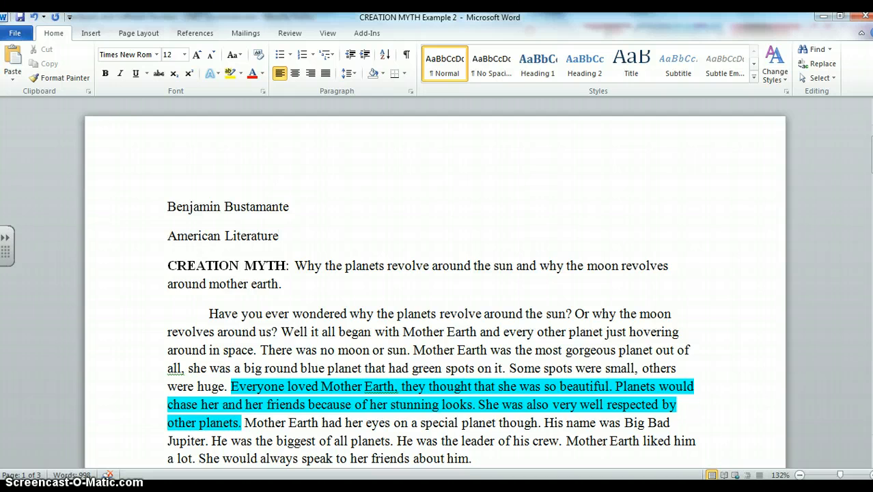
Start a new line under the course name and enter the first teacher's title and surname.
key(Return)
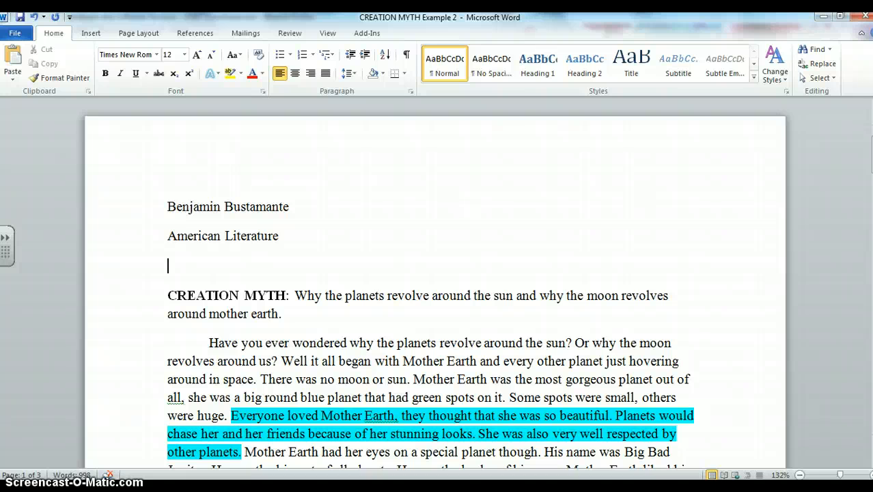
text(Mrs. Dietz)
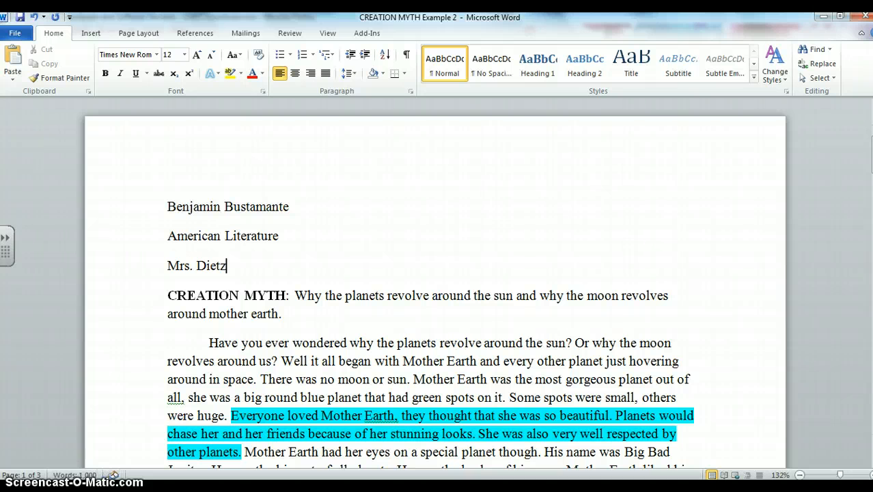
text( and Mr. O)
text('Conno)
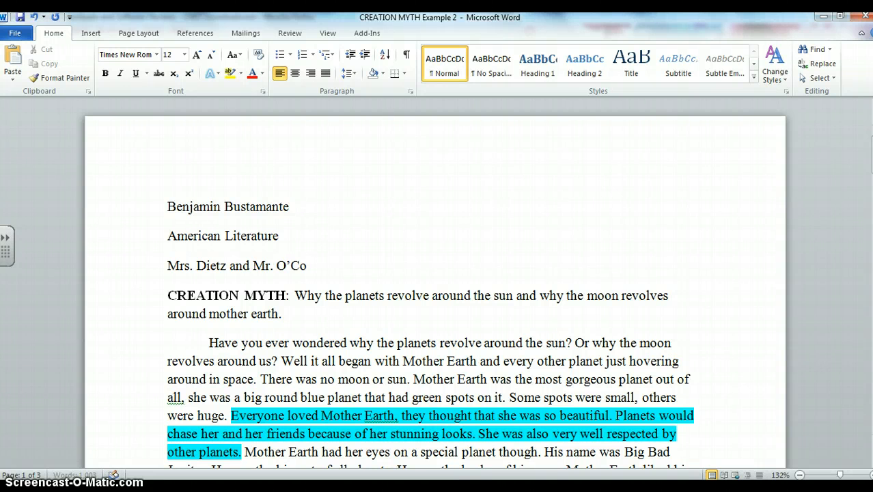
key(BackSpace)
key(BackSpace)
key(BackSpace)
key(BackSpace)
key(BackSpace)
key(BackSpace)
key(BackSpace)
key(BackSpace)
key(BackSpace)
text(s.)
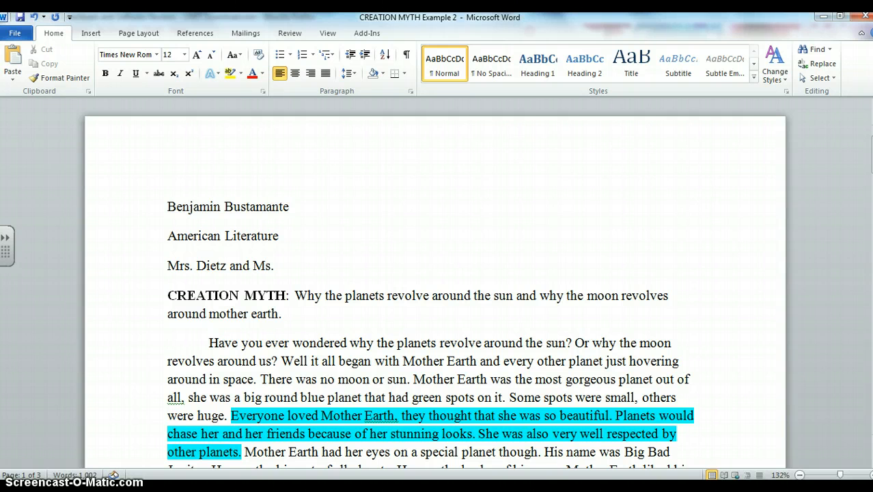
text( Kratovil)
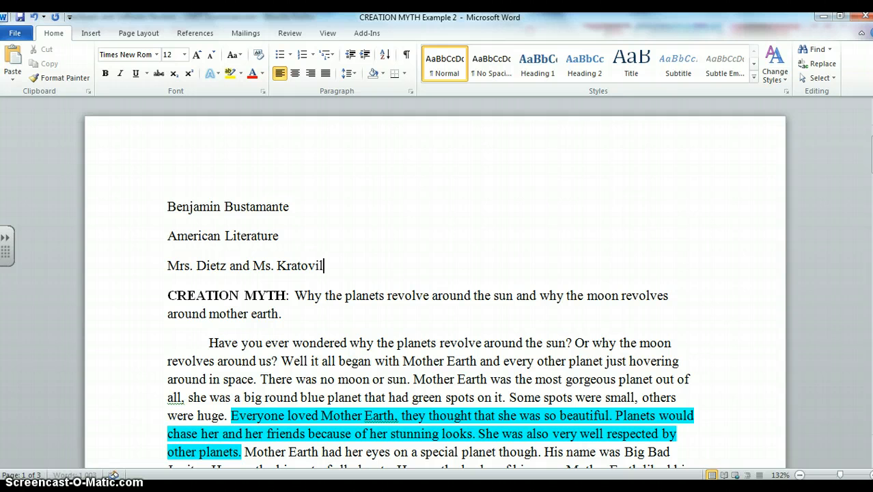
key(BackSpace)
key(BackSpace)
key(BackSpace)
key(BackSpace)
key(BackSpace)
key(BackSpace)
key(BackSpace)
key(BackSpace)
key(BackSpace)
key(BackSpace)
key(BackSpace)
key(BackSpace)
key(BackSpace)
key(BackSpace)
key(BackSpace)
key(BackSpace)
key(BackSpace)
key(BackSpace)
key(BackSpace)
key(BackSpace)
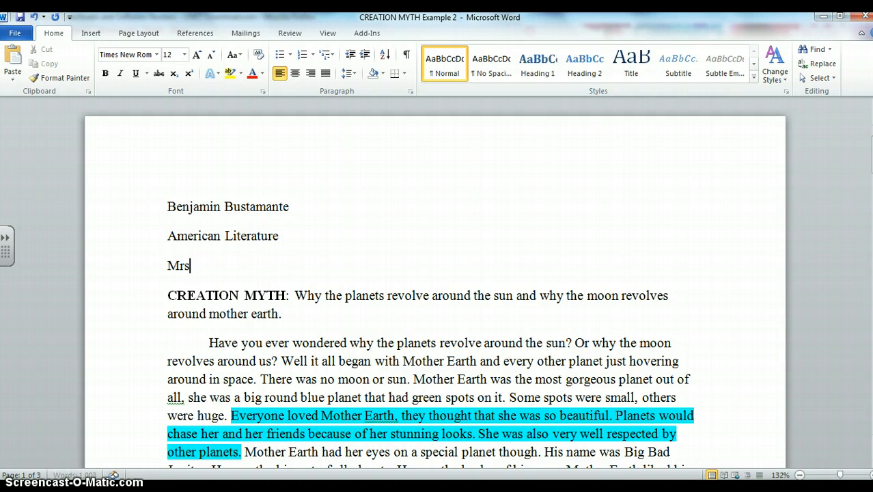
text(s. Hogan and)
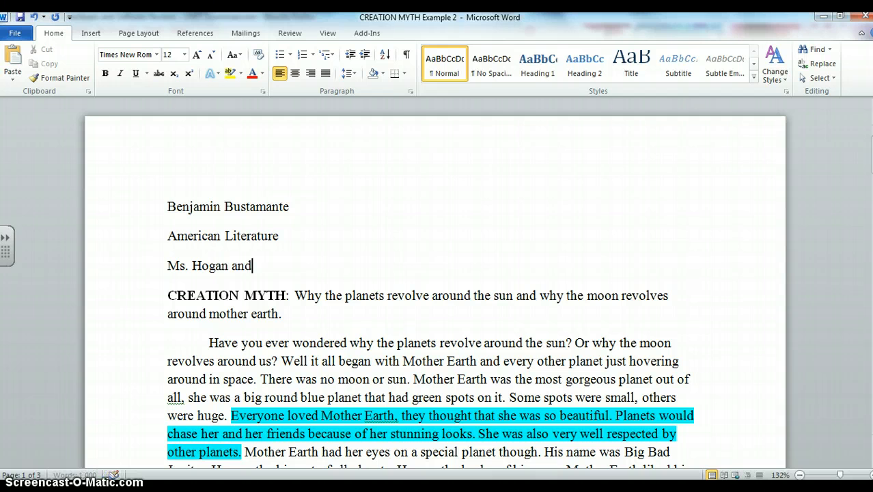
text( Mr. O)
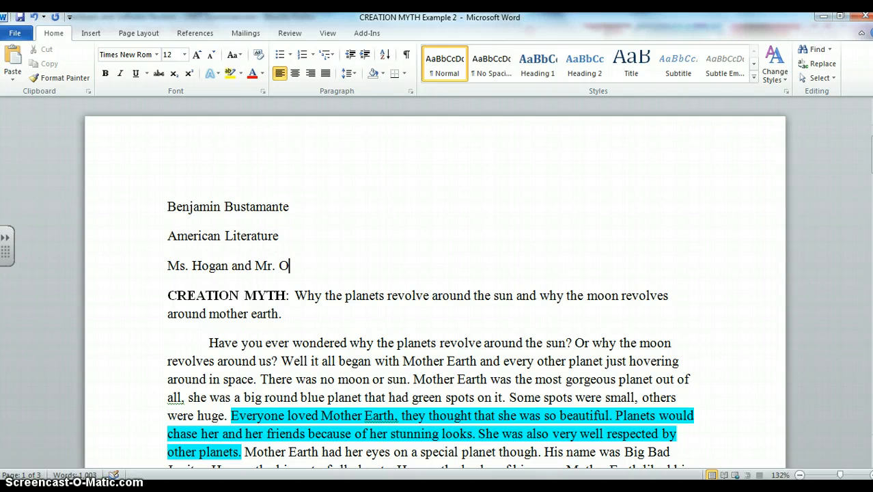
text('Cpn)
key(BackSpace)
key(BackSpace)
text(onnor)
key(BackSpace)
key(BackSpace)
key(BackSpace)
key(BackSpace)
key(BackSpace)
key(BackSpace)
key(BackSpace)
key(BackSpace)
key(BackSpace)
key(BackSpace)
key(BackSpace)
key(BackSpace)
key(BackSpace)
key(BackSpace)
key(BackSpace)
key(BackSpace)
key(BackSpace)
key(BackSpace)
key(BackSpace)
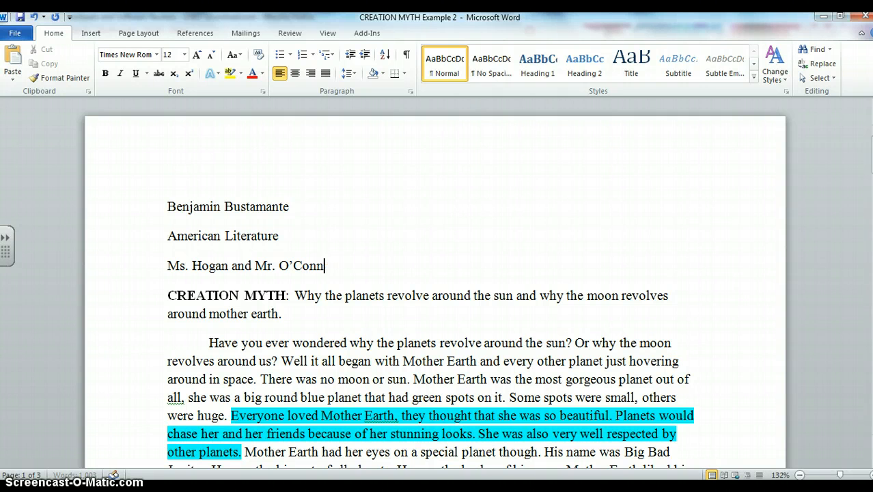
key(BackSpace)
key(BackSpace)
key(BackSpace)
key(BackSpace)
key(BackSpace)
key(BackSpace)
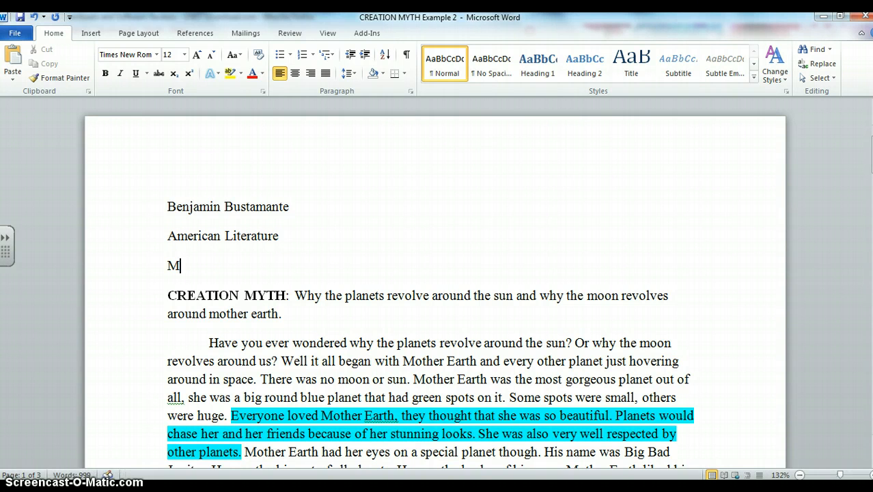
text(rs. Dietz)
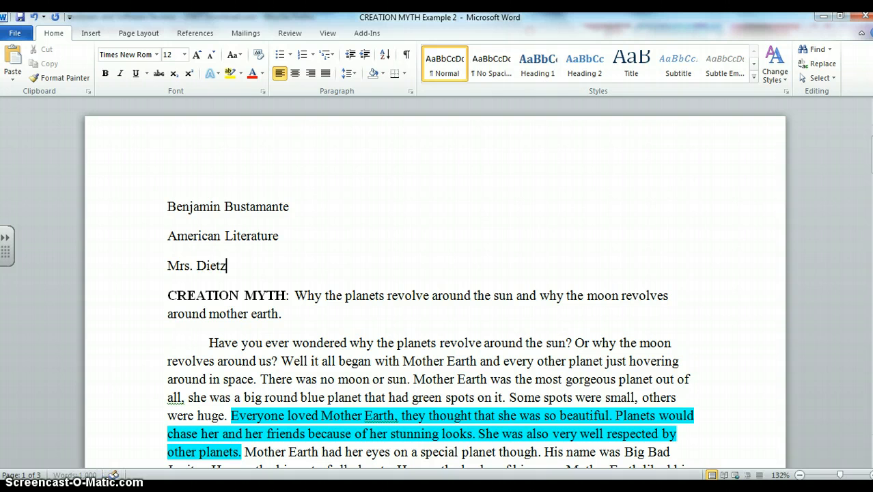
Extend the teacher line with "and" followed by the second teacher's title and surname.
text( and Mr. O')
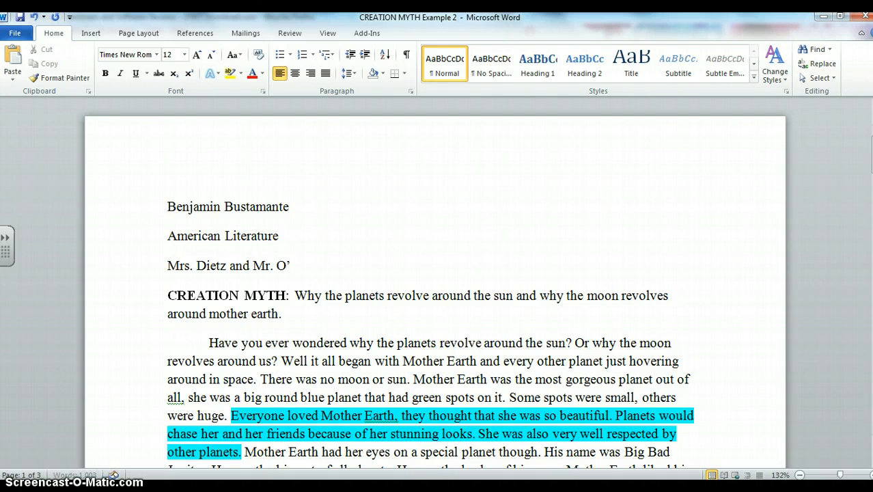
text(Connor)
Add the date line "October 5, 2012" below the teachers' names.
key(Return)
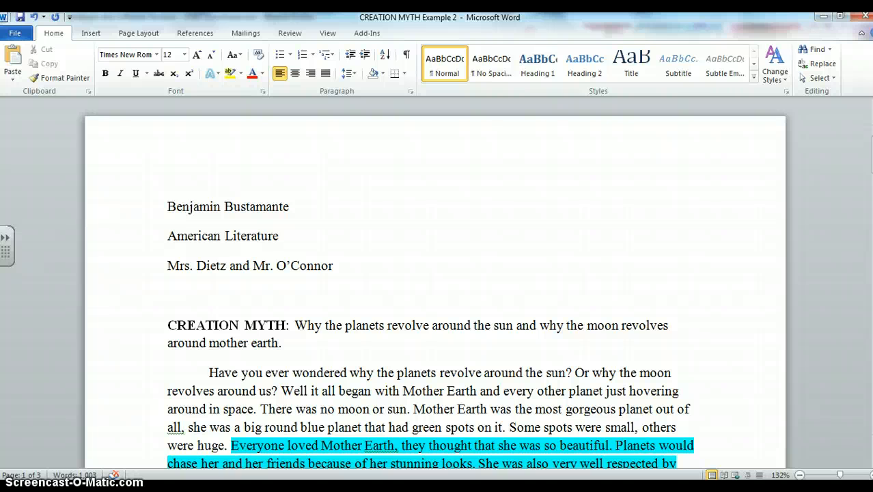
text(October 5th, 20)
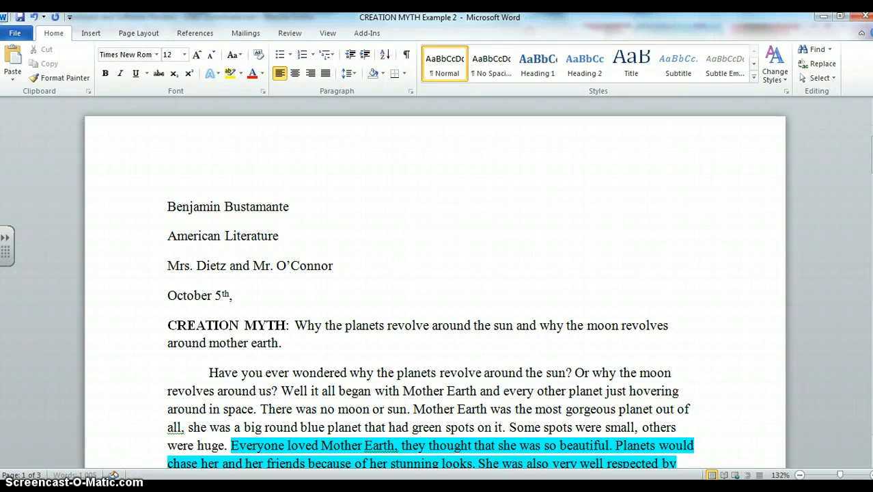
key(BackSpace)
key(BackSpace)
key(BackSpace)
key(BackSpace)
key(BackSpace)
key(BackSpace)
text(20)
key(BackSpace)
key(BackSpace)
key(BackSpace)
text(5, 2012)
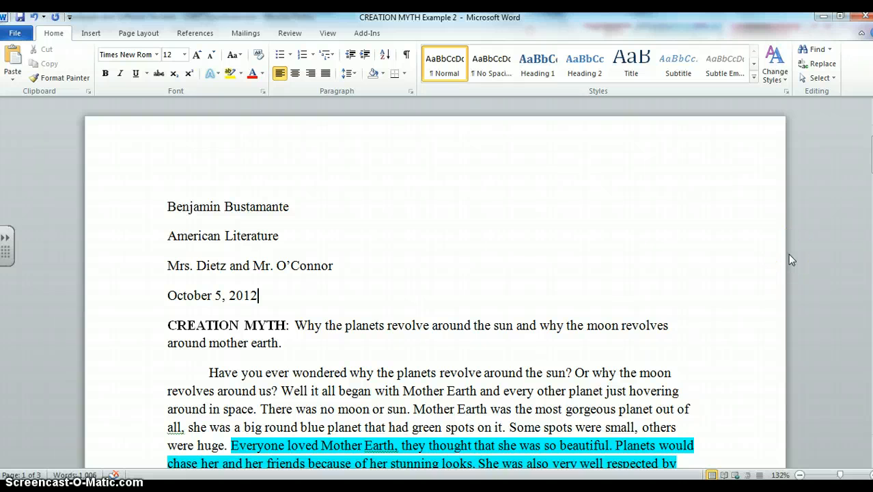
Set the whole document to double line spacing with no added space between paragraphs of the same style.
click(820, 78)
click(743, 97)
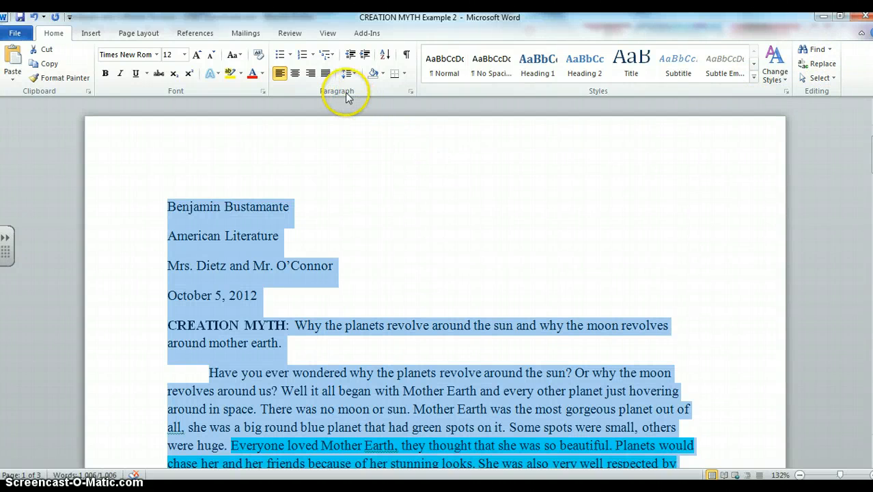
click(411, 92)
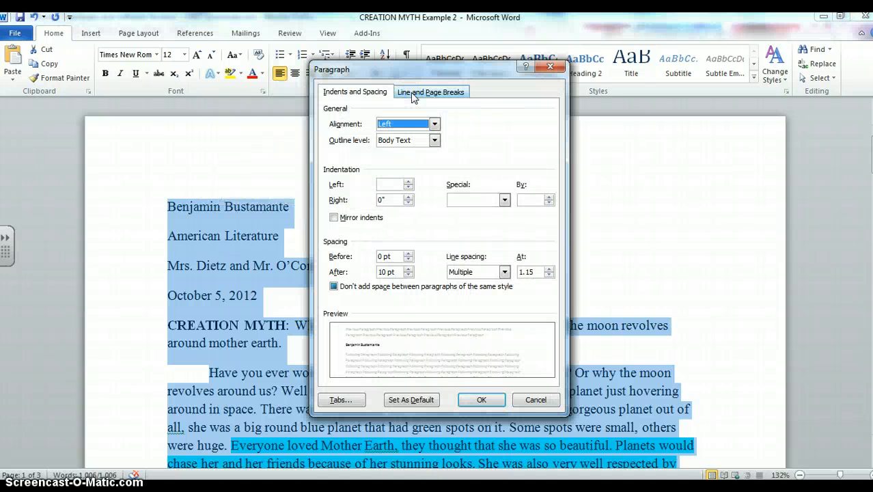
click(503, 273)
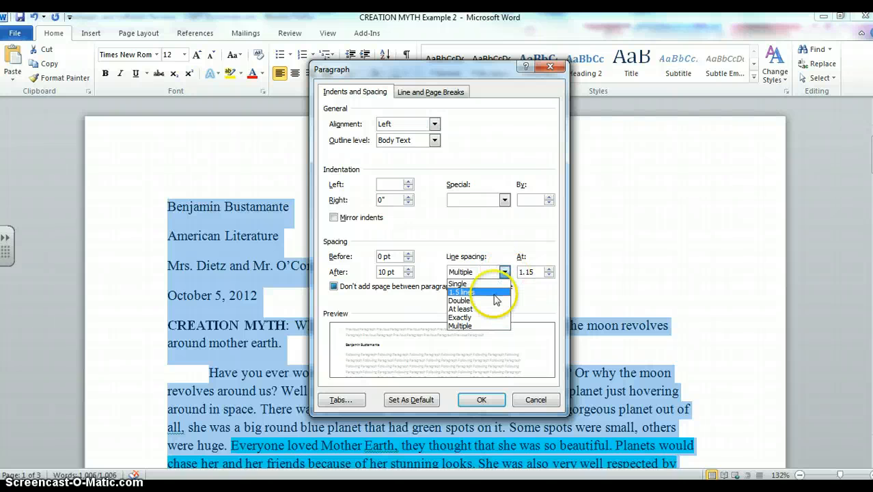
click(494, 300)
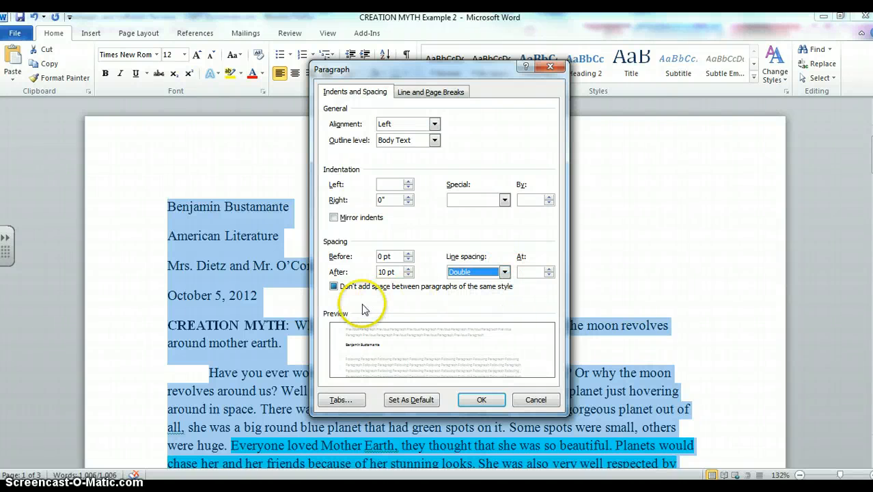
click(334, 286)
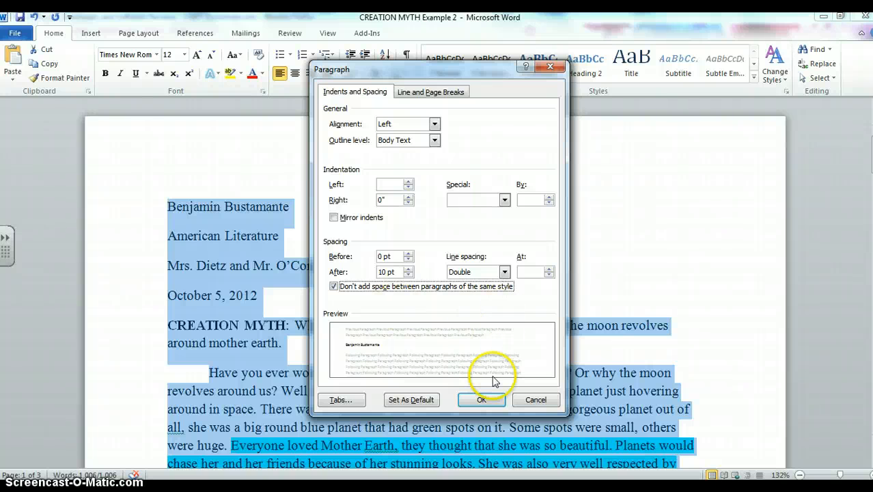
click(487, 401)
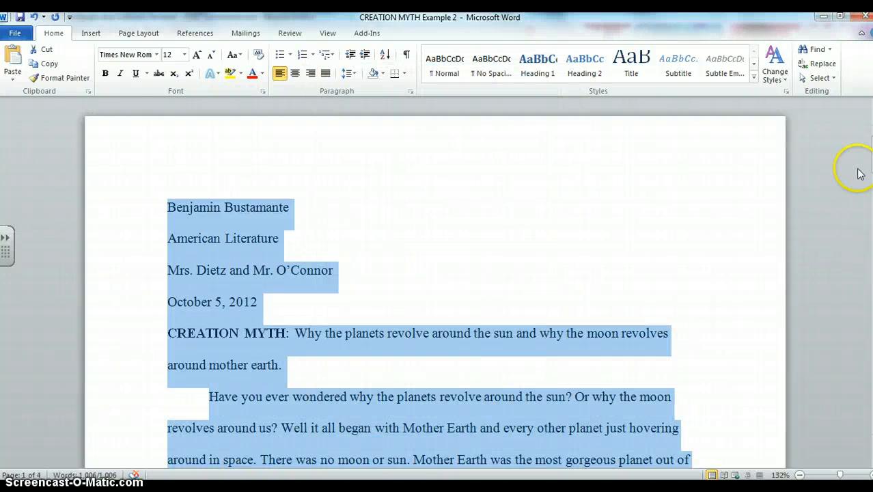
click(357, 322)
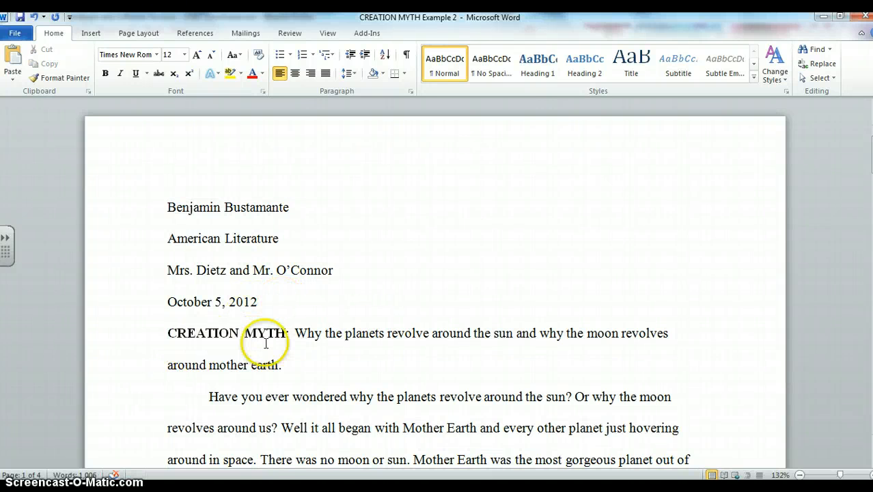
Center the two-line "CREATION MYTH" title about why the planets revolve around the sun.
drag(289, 366, 181, 345)
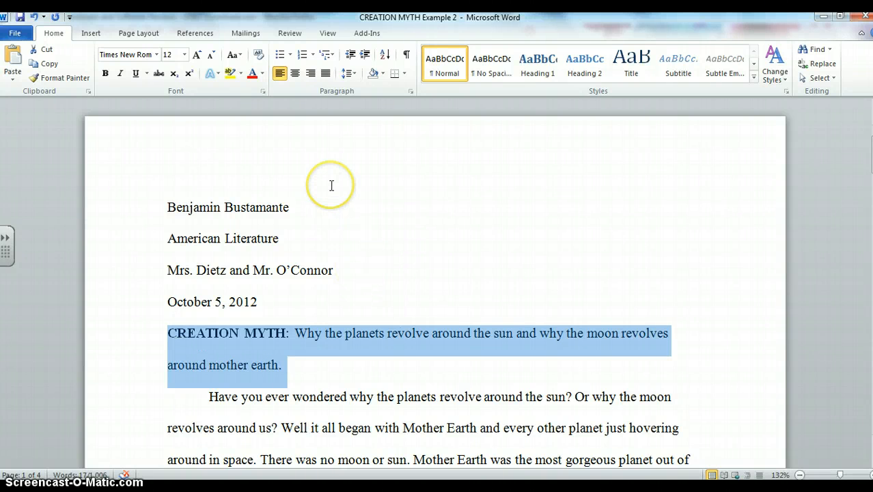
click(294, 73)
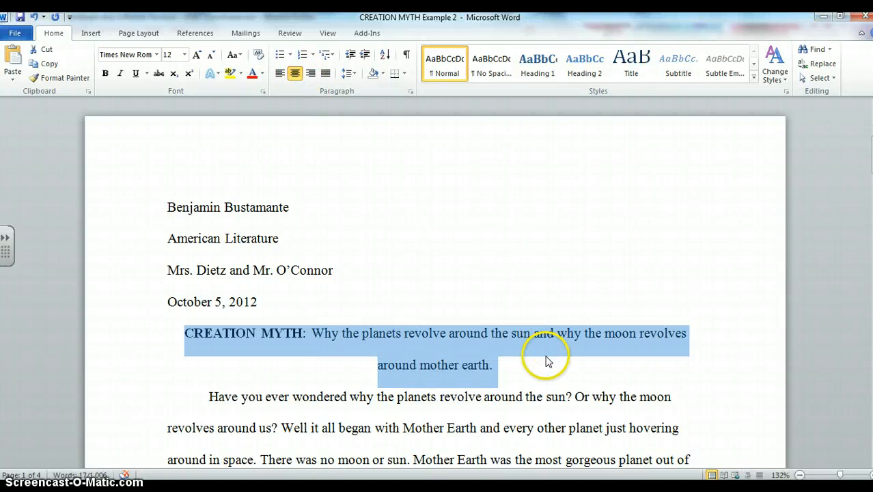
click(547, 369)
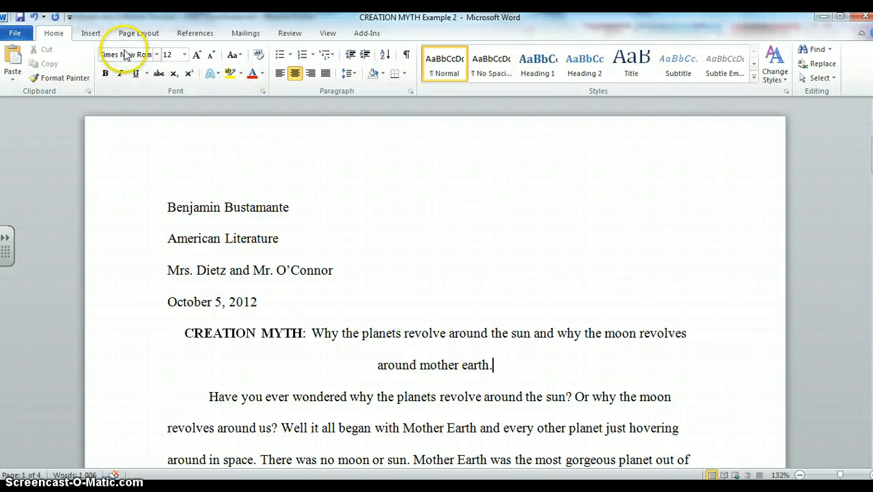
Insert a Plain Number 3 page number at the top of the page, preceded by the author's surname and a space, and close the header.
click(92, 38)
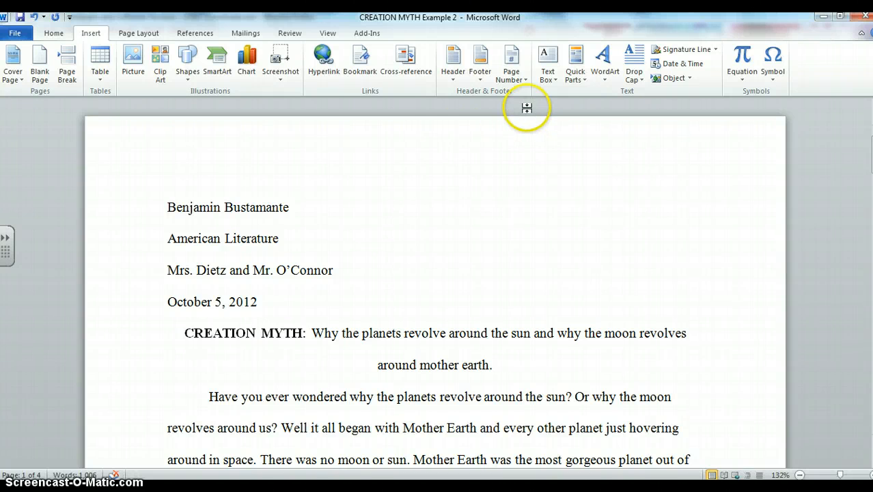
click(525, 87)
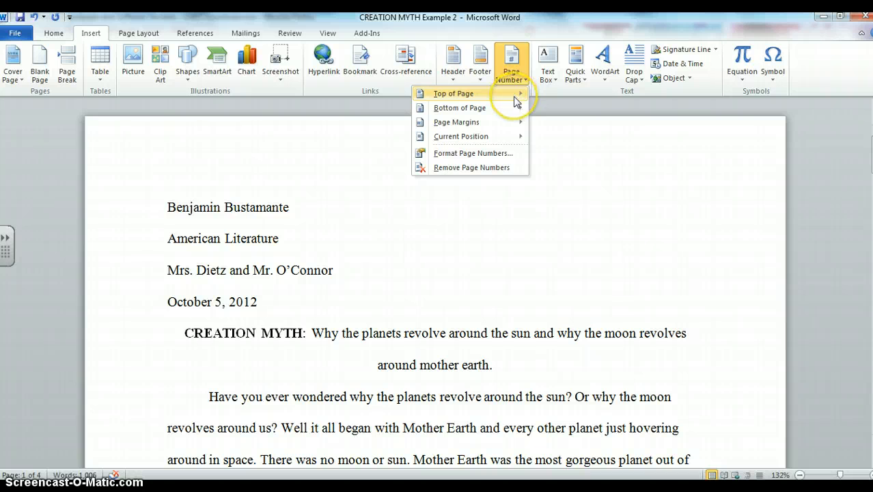
click(514, 95)
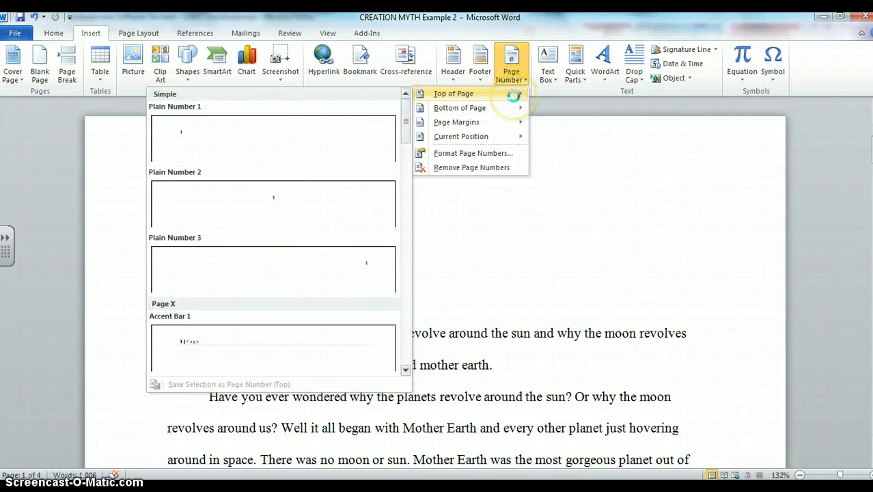
click(360, 263)
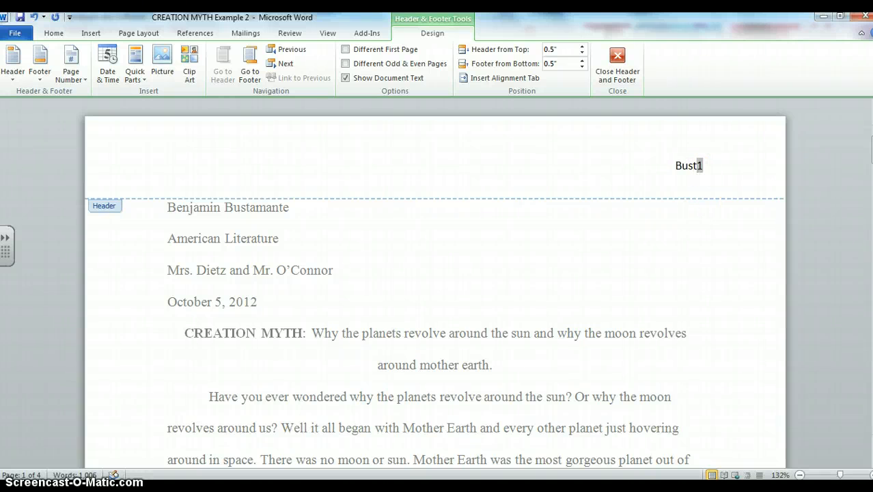
text(amante)
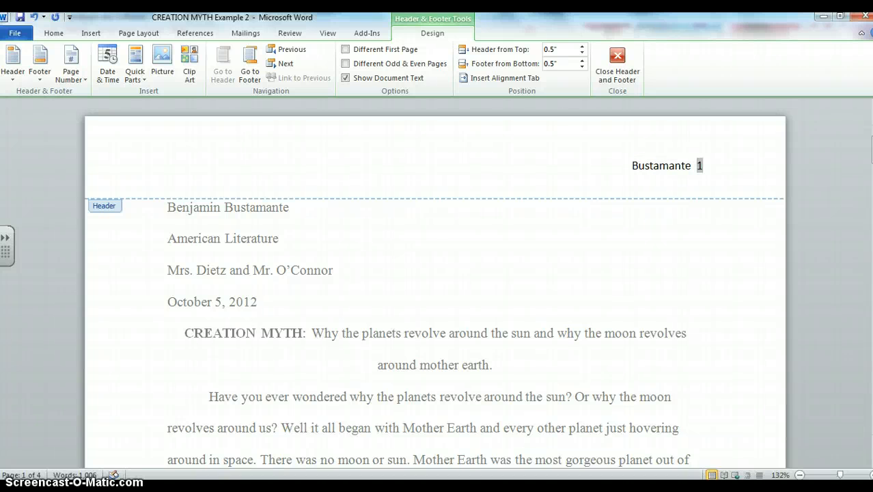
click(618, 64)
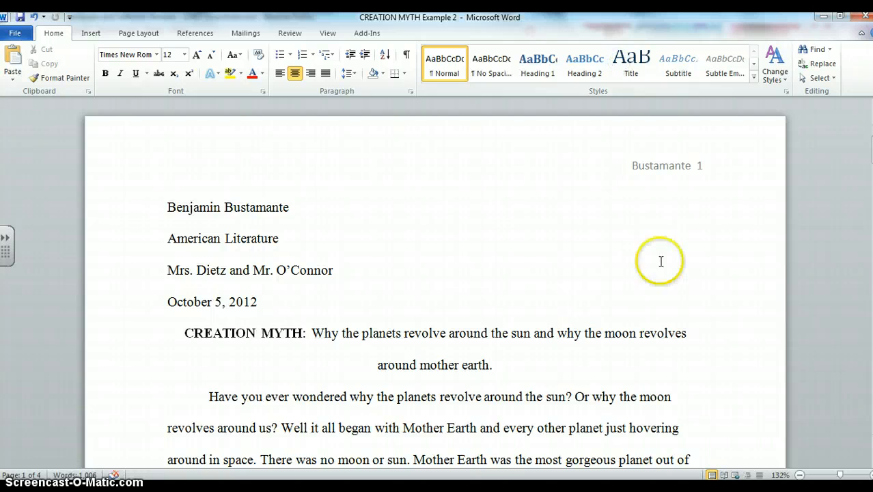
Delete the blank lines above the paragraph beginning "Jupiter and Mother Earth were now mother and father.".
drag(871, 147, 872, 294)
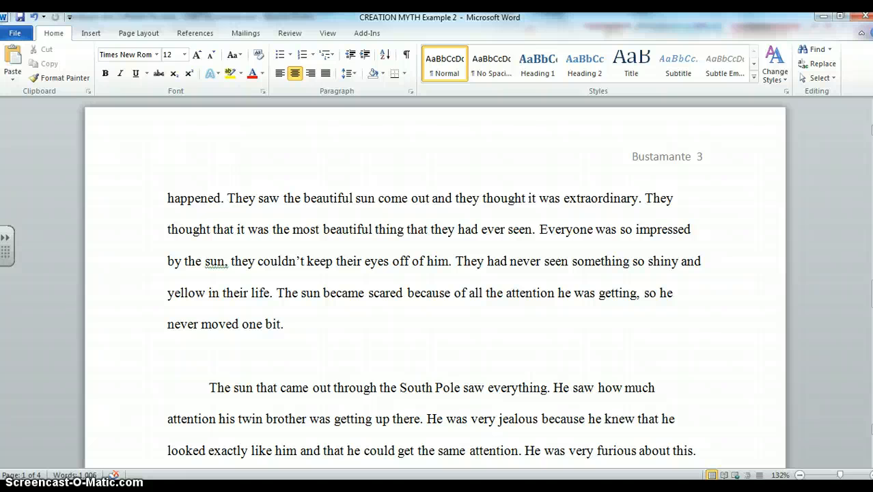
drag(871, 294, 870, 198)
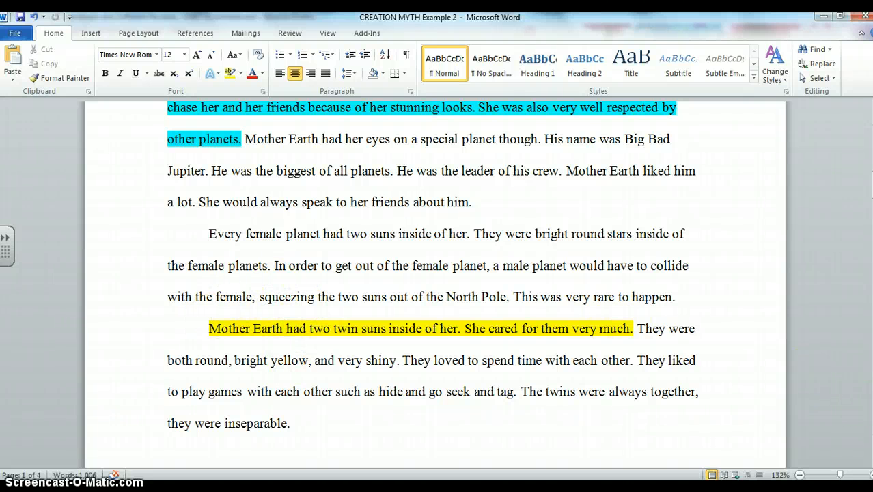
scroll(435, 273, down, 5)
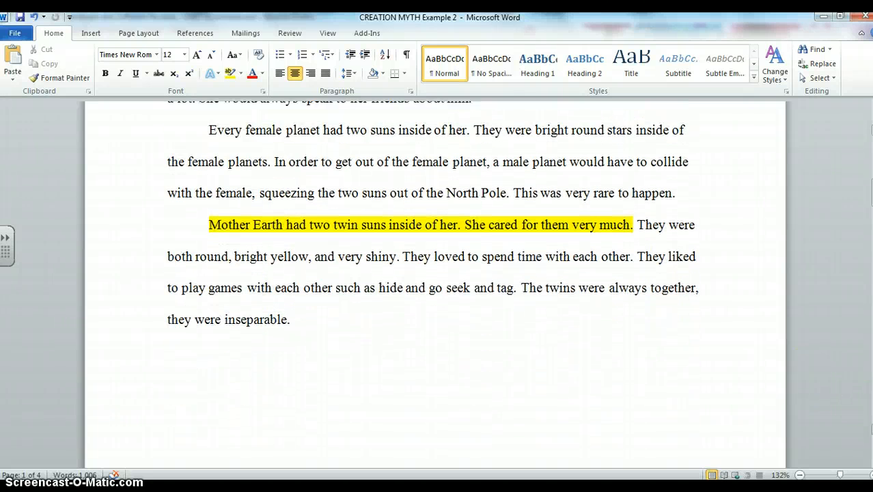
scroll(435, 287, down, 6)
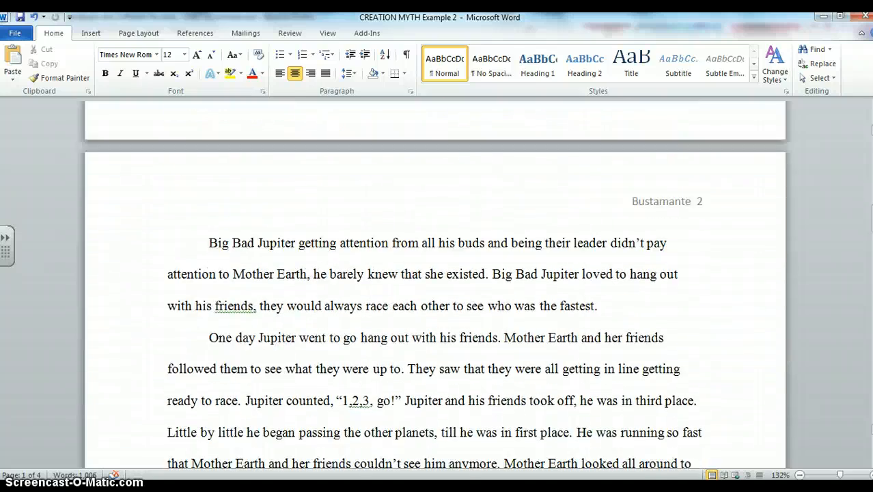
scroll(435, 287, down, 6)
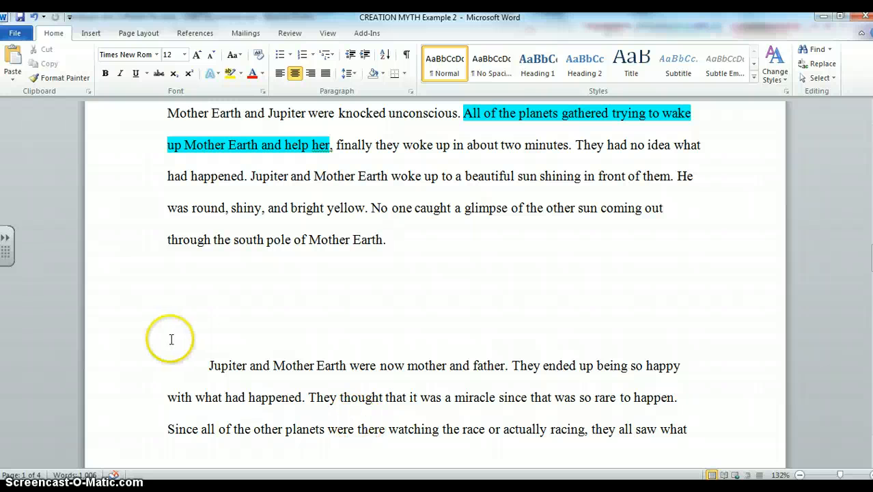
click(217, 340)
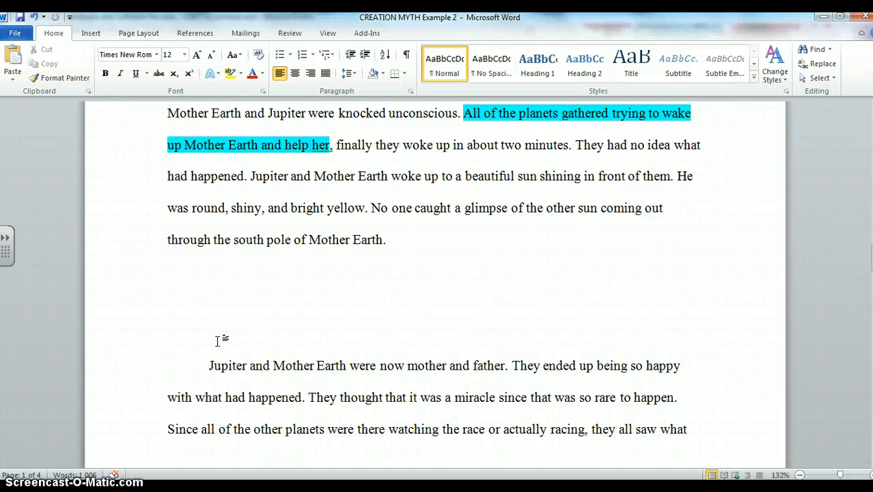
key(BackSpace)
key(BackSpace)
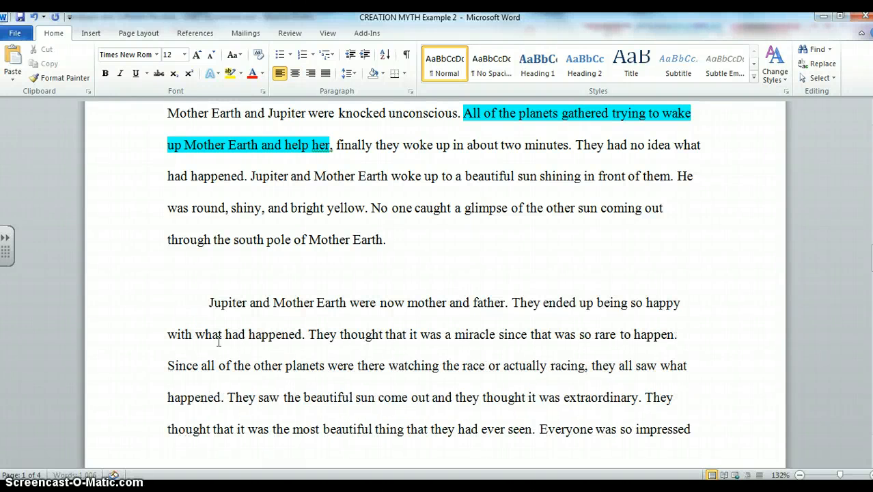
key(BackSpace)
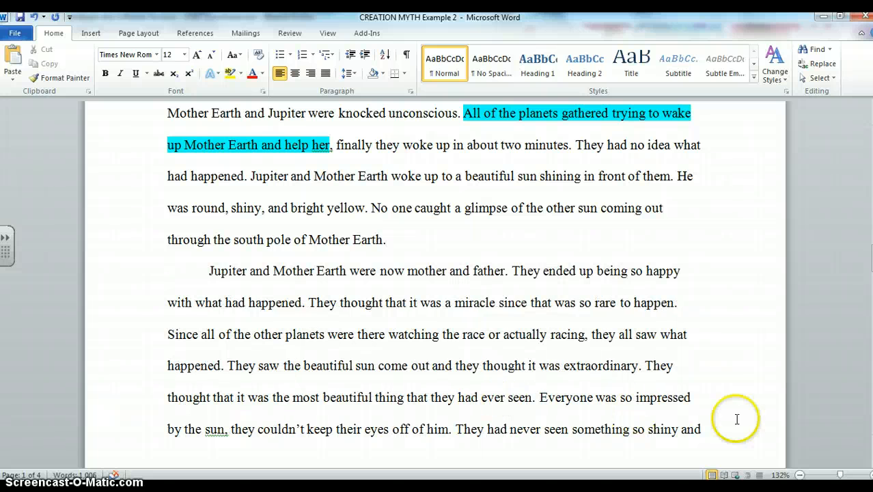
Delete the blank line above the paragraph beginning "The sun that came out through the South Pole saw everything.".
scroll(433, 273, down, 4)
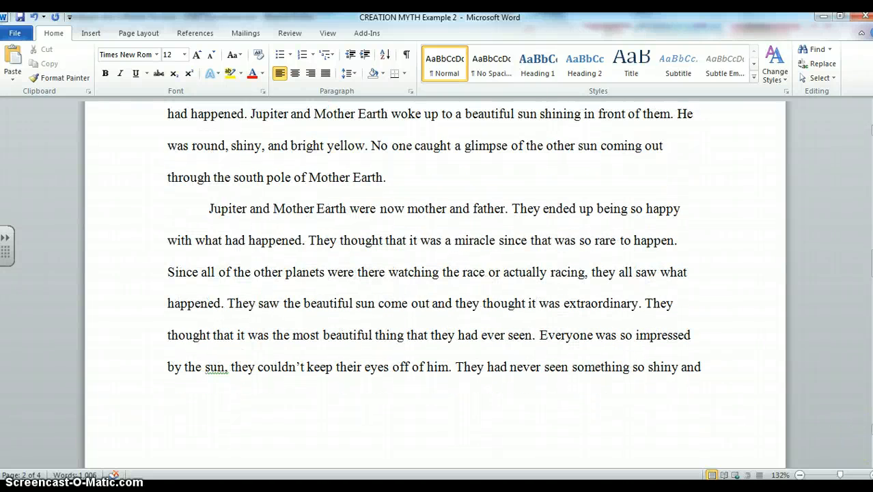
scroll(434, 280, down, 3)
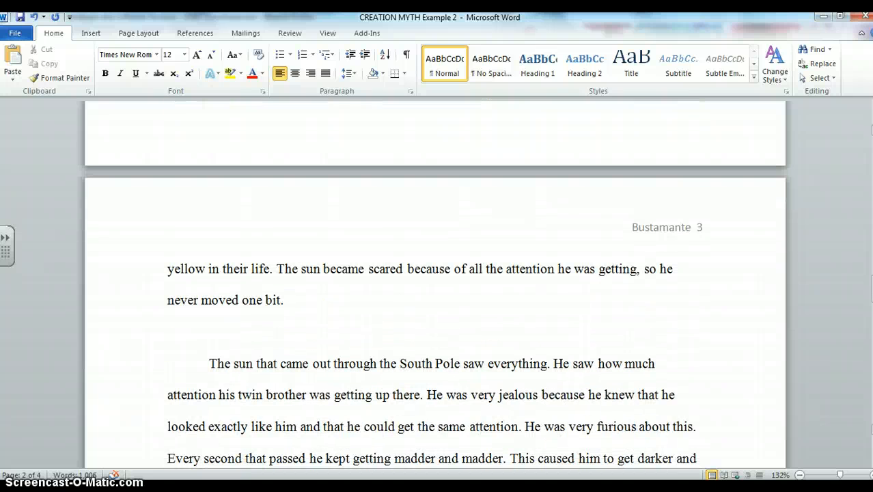
click(218, 350)
key(BackSpace)
key(BackSpace)
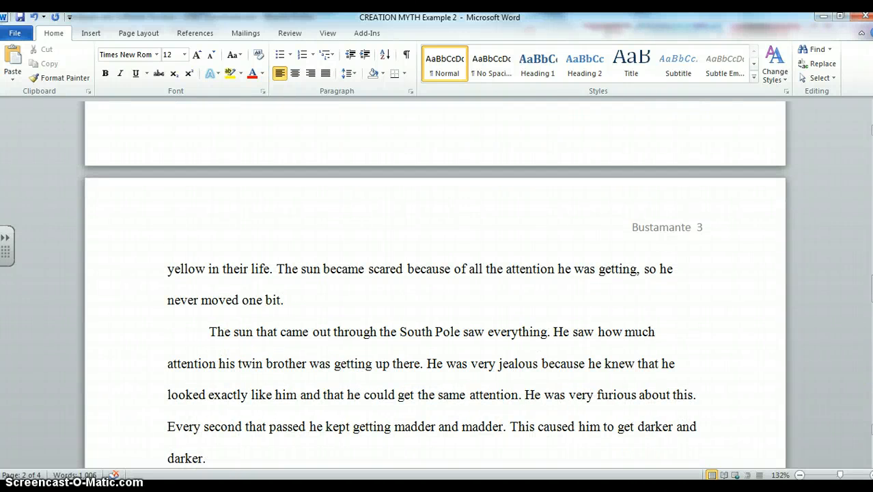
Start saving the paper as a new Word document in the Native American Literature Unit folder, entering the author's surname as the file name.
scroll(434, 280, down, 5)
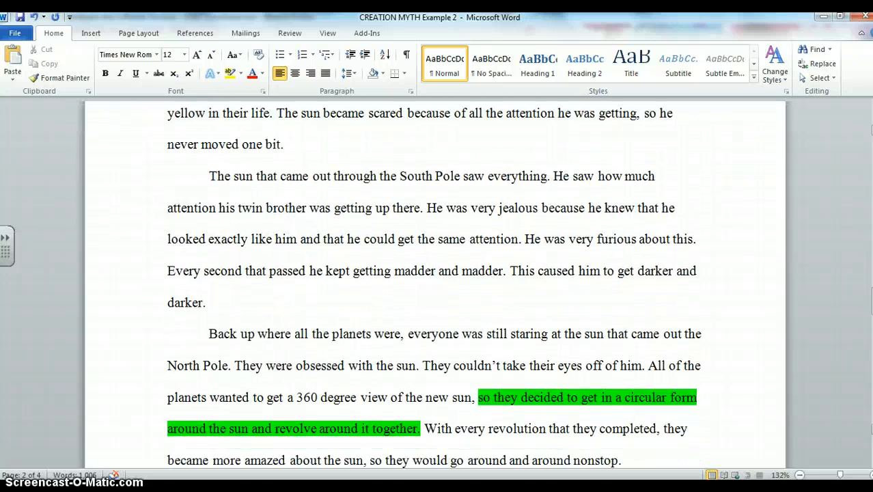
scroll(433, 280, down, 7)
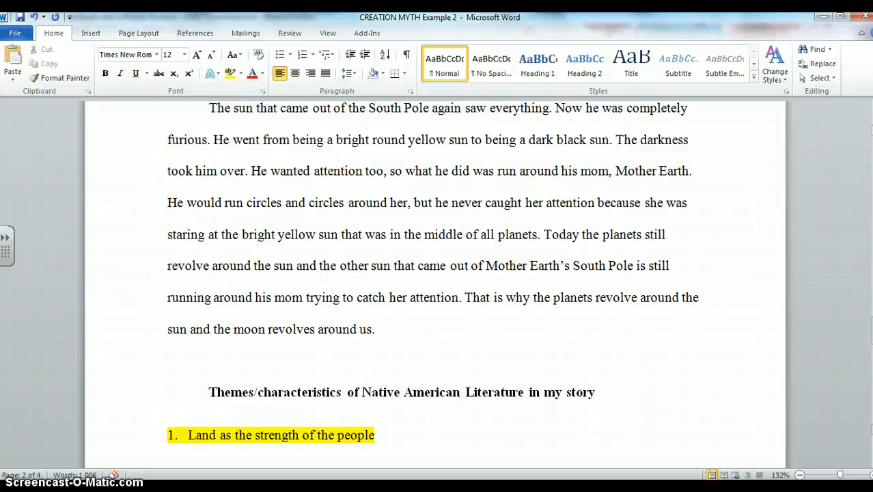
scroll(434, 280, up, 2)
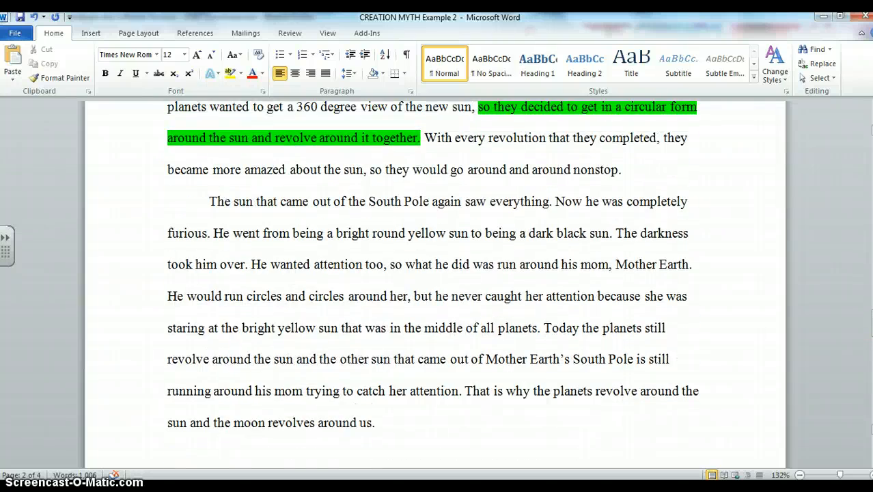
drag(871, 321, 870, 141)
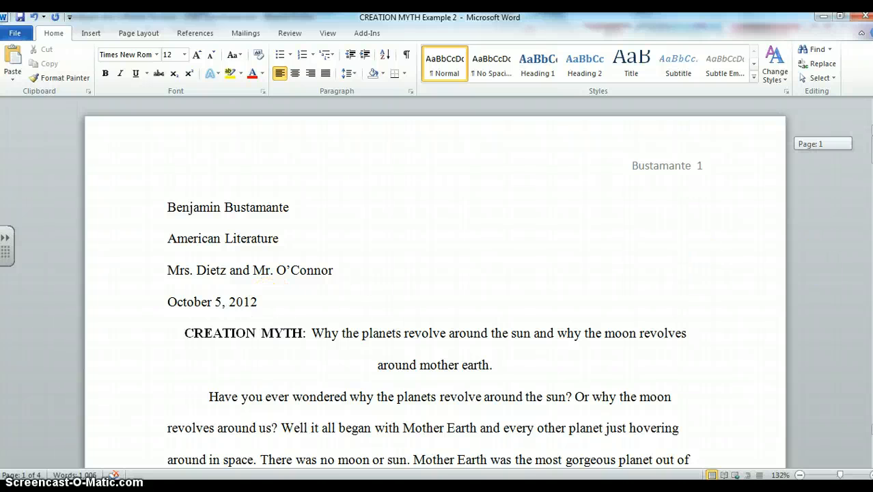
click(15, 32)
click(33, 72)
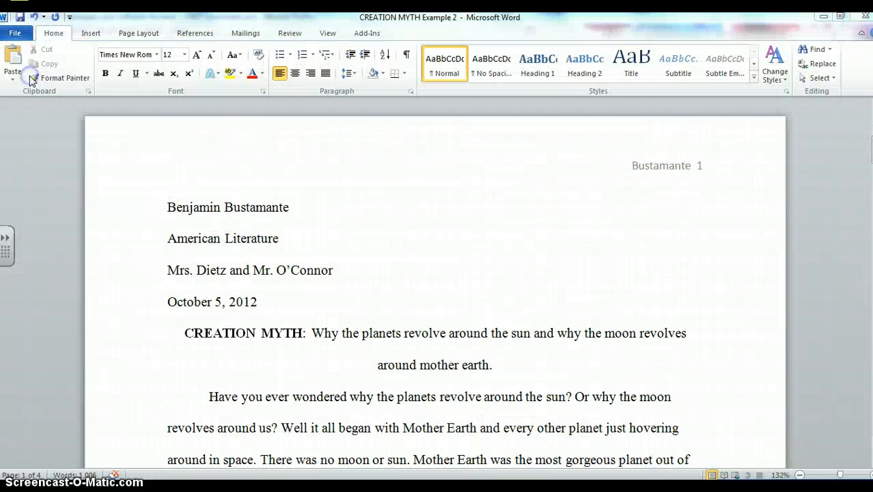
text(Bu)
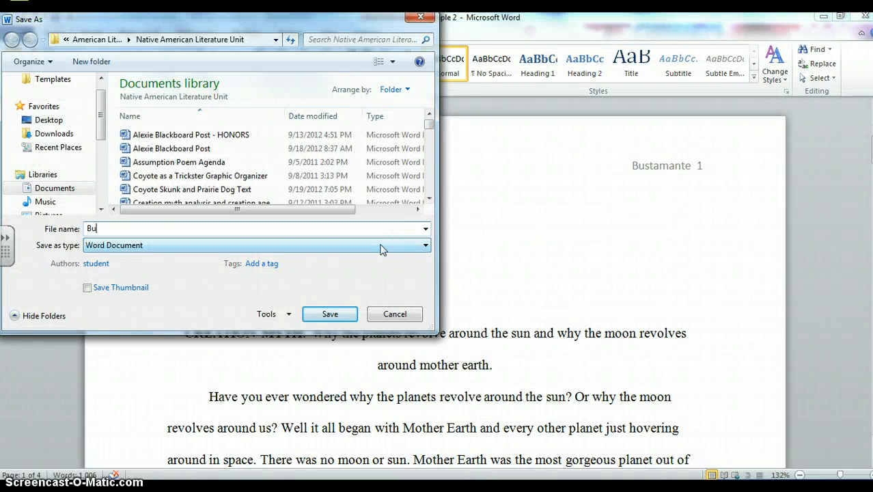
text(staman)
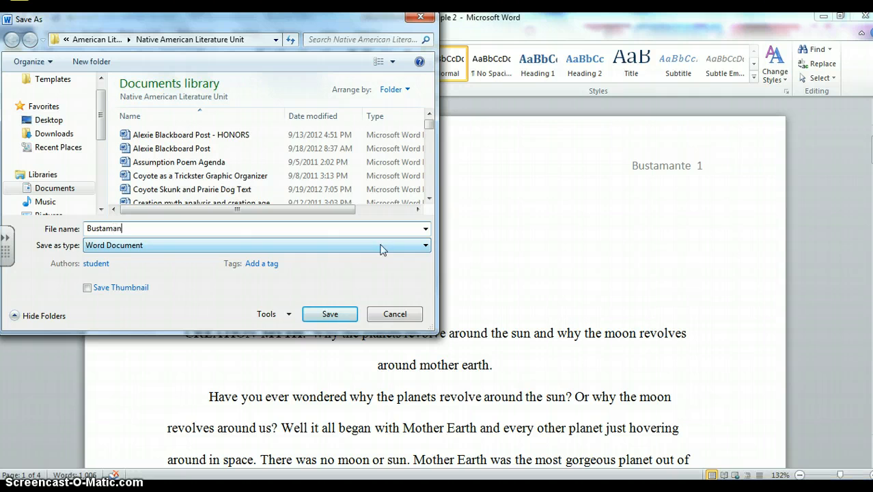